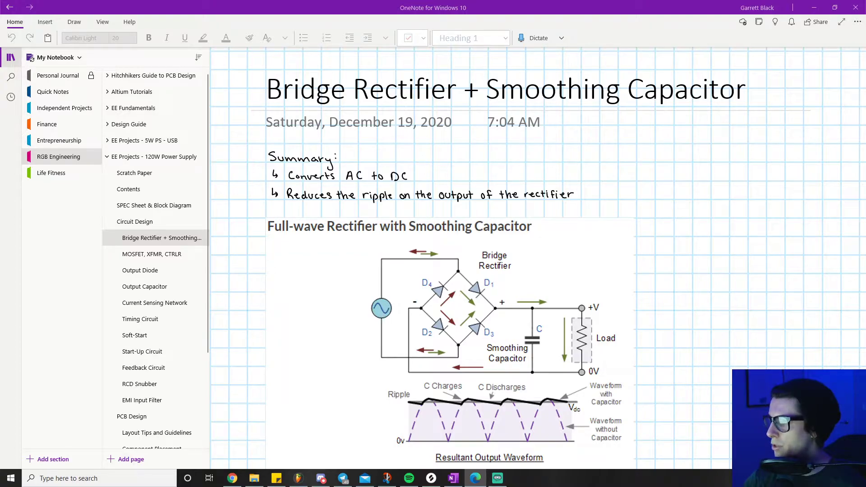
Step: Consult the datasheet PDF at full screen, then return to the OneNote notes
key("alt+Tab")
double_click(568, 72)
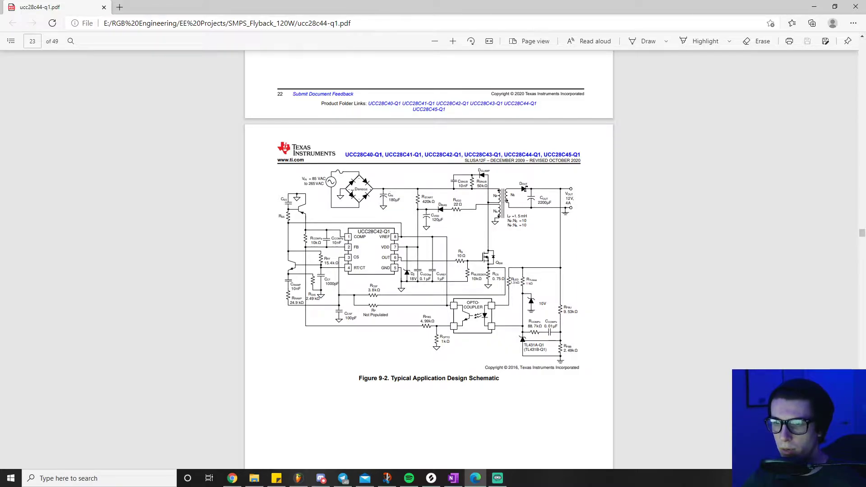
left_click_drag(308, 5, 352, 48)
left_click(508, 48)
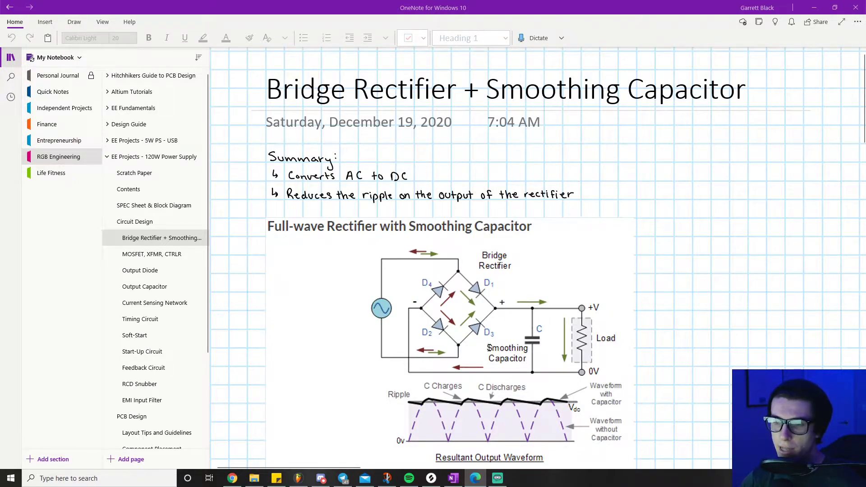
Step: Scroll down through the notes past the diode Current Rating > 1.18A line
scroll(568, 308, "down", 1)
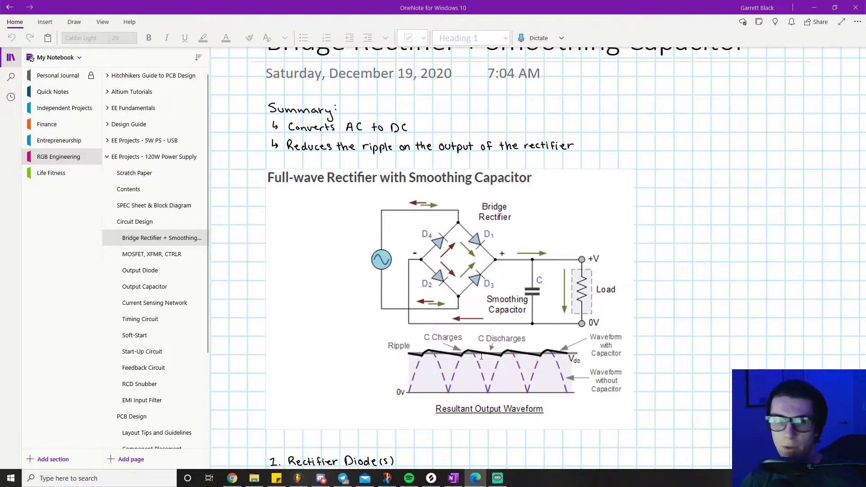
scroll(396, 300, "down", 2)
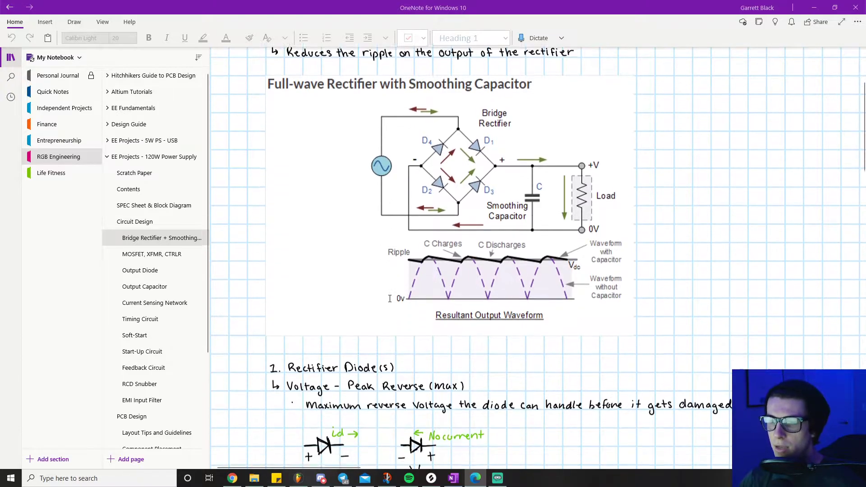
scroll(379, 318, "down", 2)
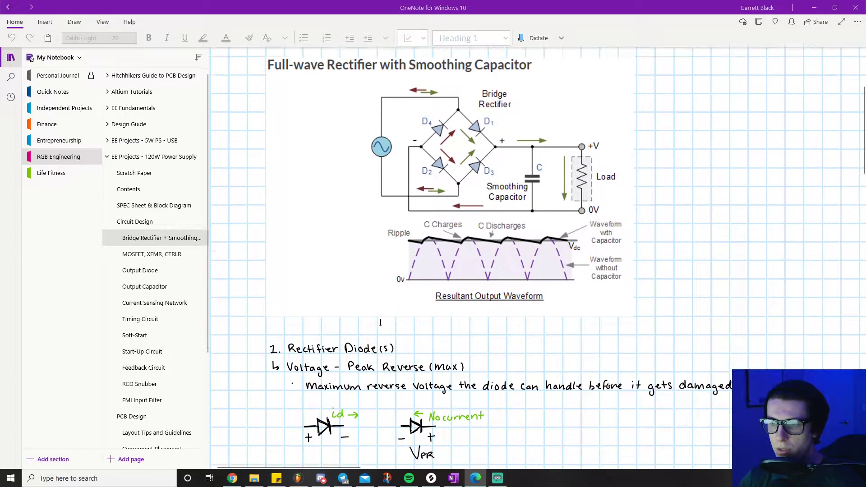
scroll(381, 323, "up", 1)
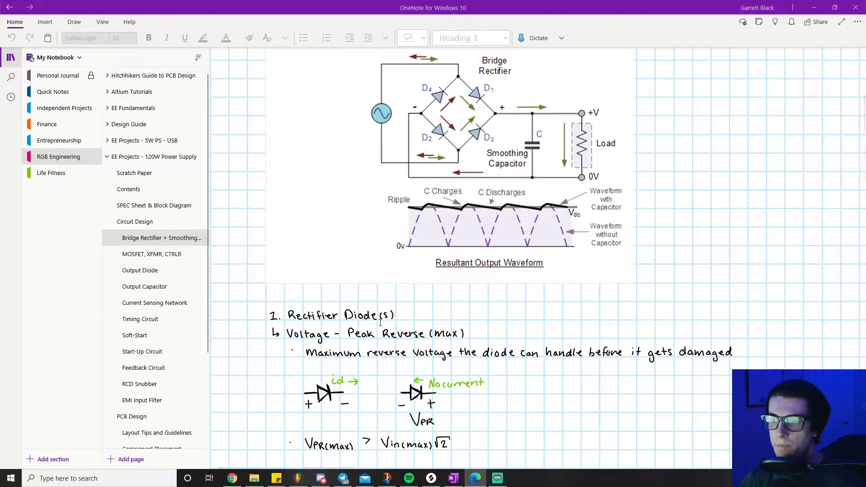
scroll(380, 323, "up", 1)
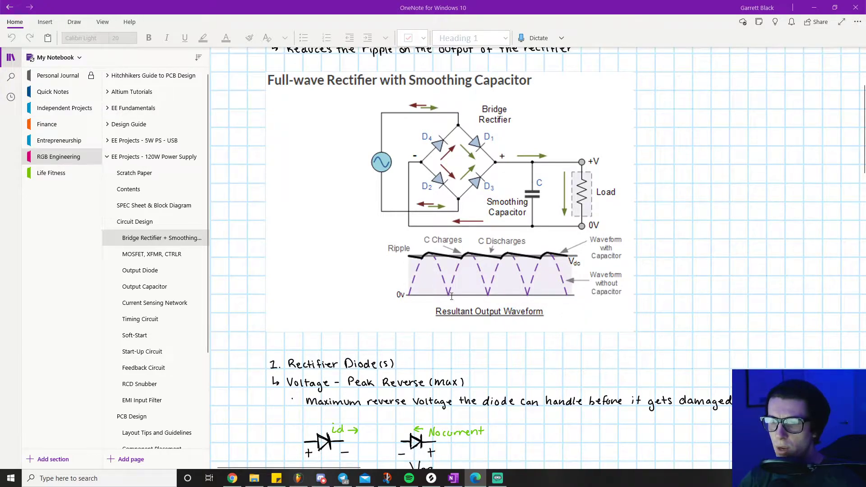
scroll(300, 324, "down", 1)
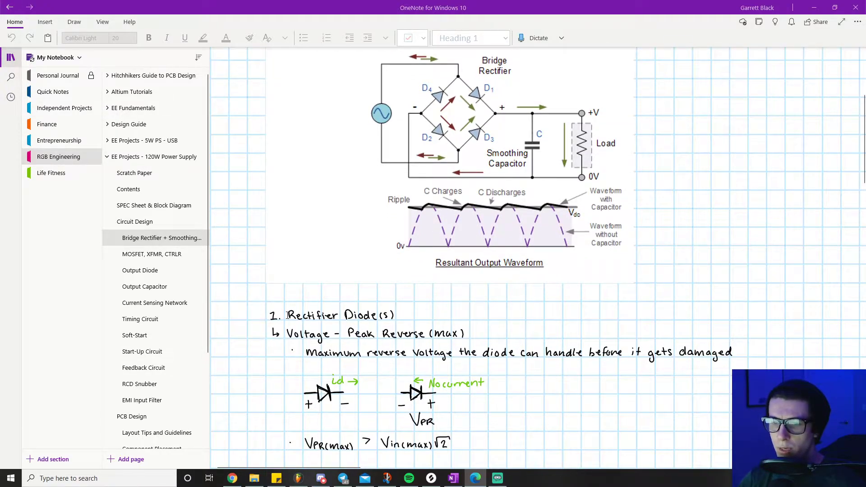
scroll(445, 146, "up", 1)
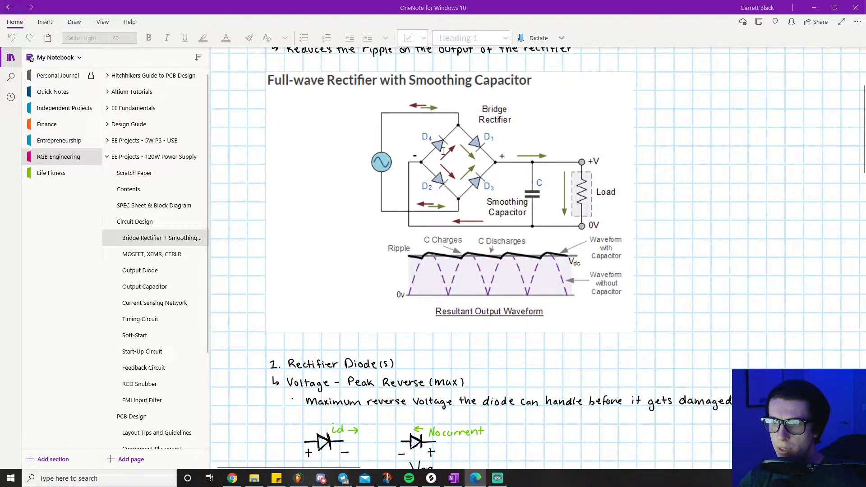
scroll(442, 153, "down", 1)
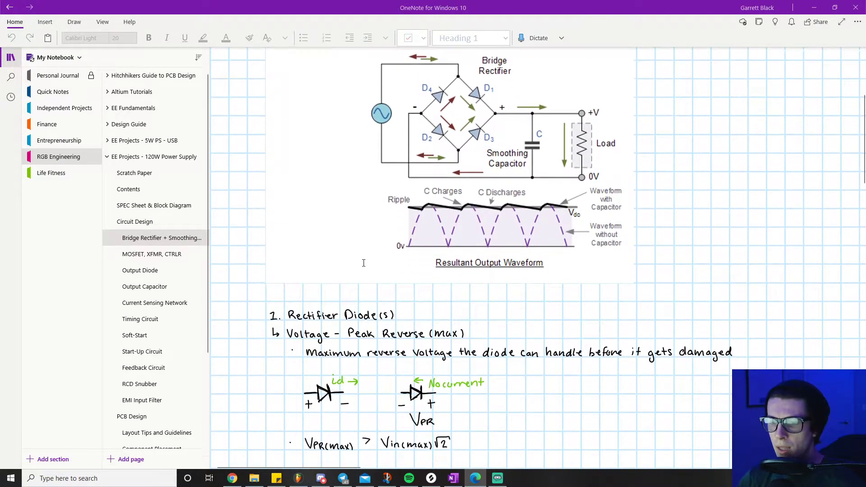
scroll(326, 264, "down", 2)
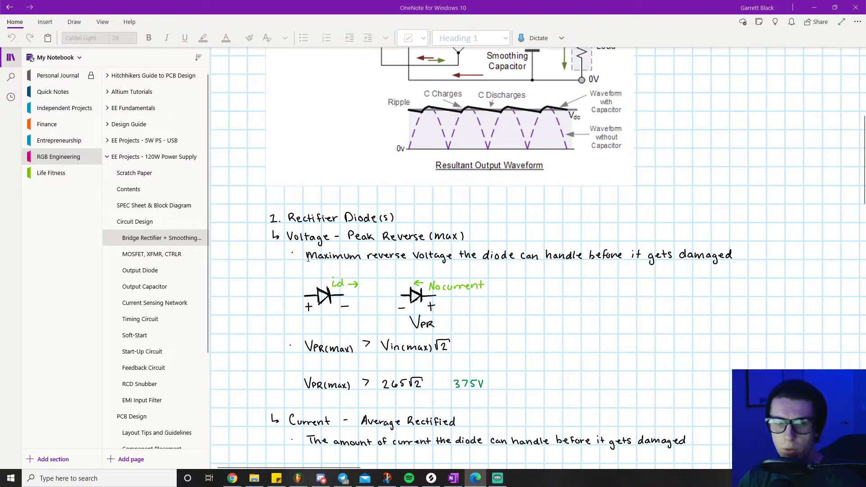
scroll(333, 282, "up", 1)
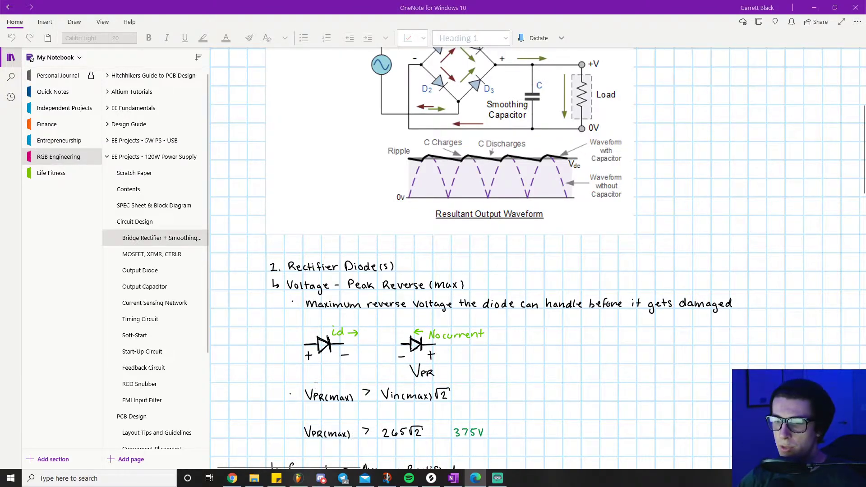
scroll(316, 386, "down", 2)
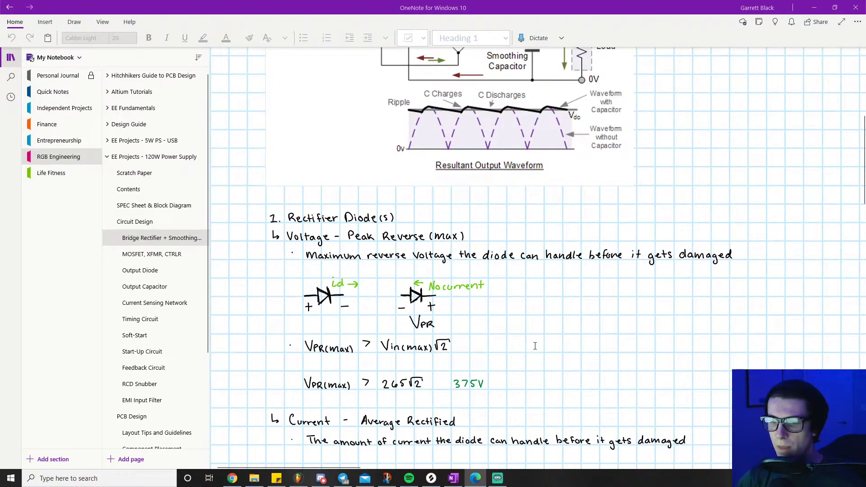
scroll(397, 340, "down", 1)
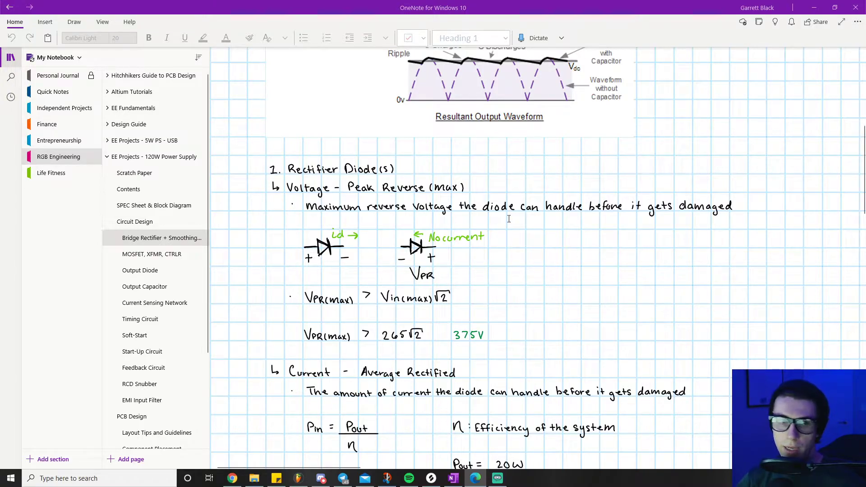
scroll(476, 203, "up", 3)
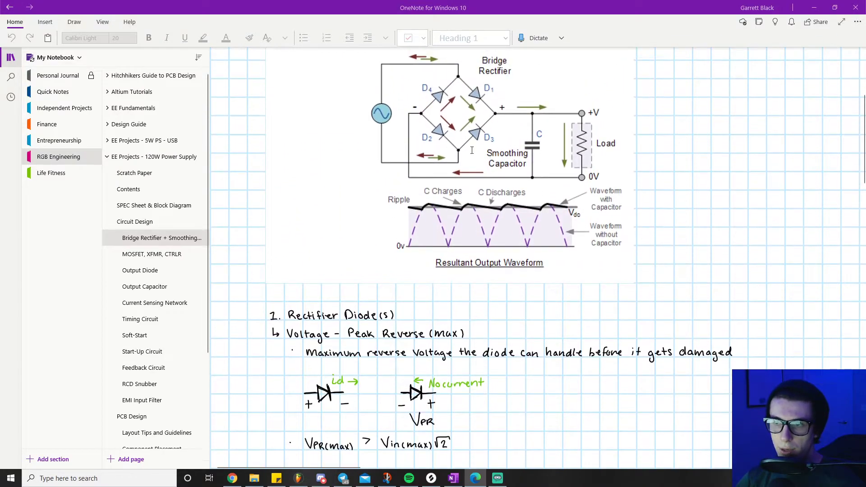
scroll(418, 319, "down", 4)
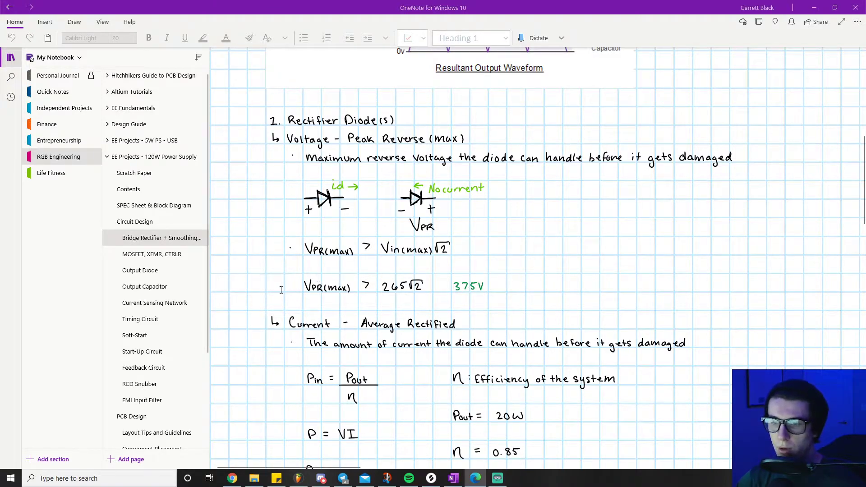
scroll(291, 285, "down", 2)
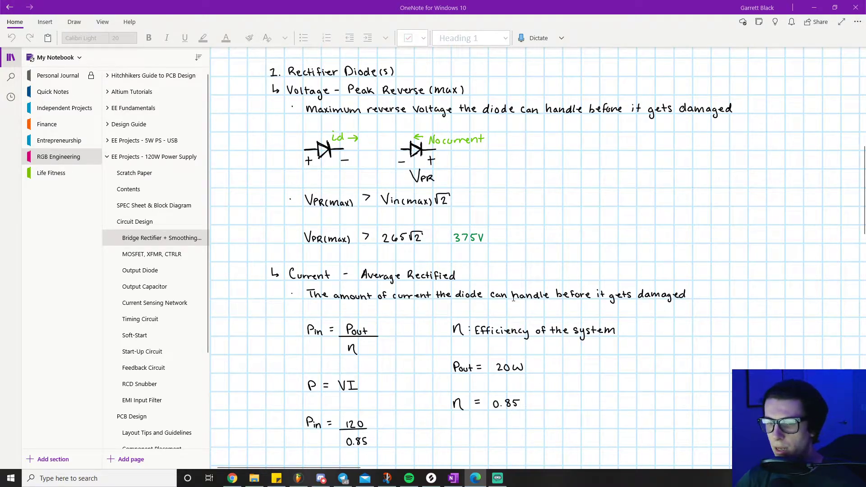
scroll(324, 267, "down", 2)
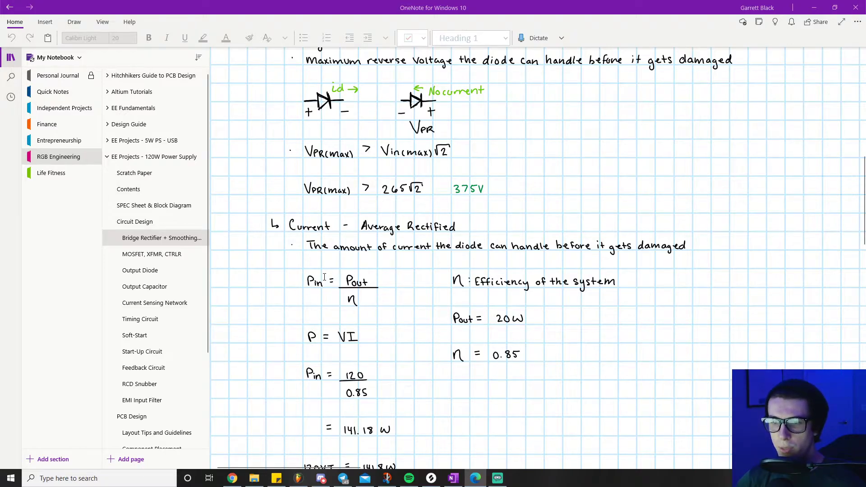
scroll(308, 345, "down", 2)
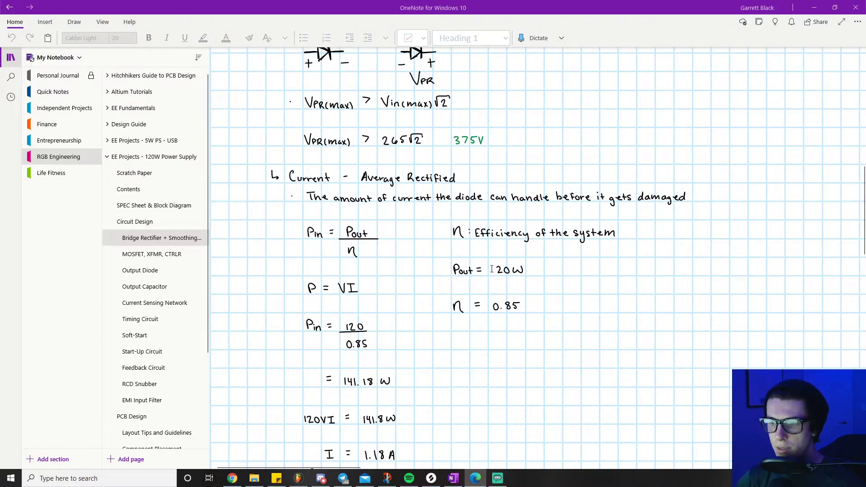
Step: Ink a 1 before 20W in black pen so Pout reads 120W, then continue down to Smoothing Capacitor
left_click(75, 22)
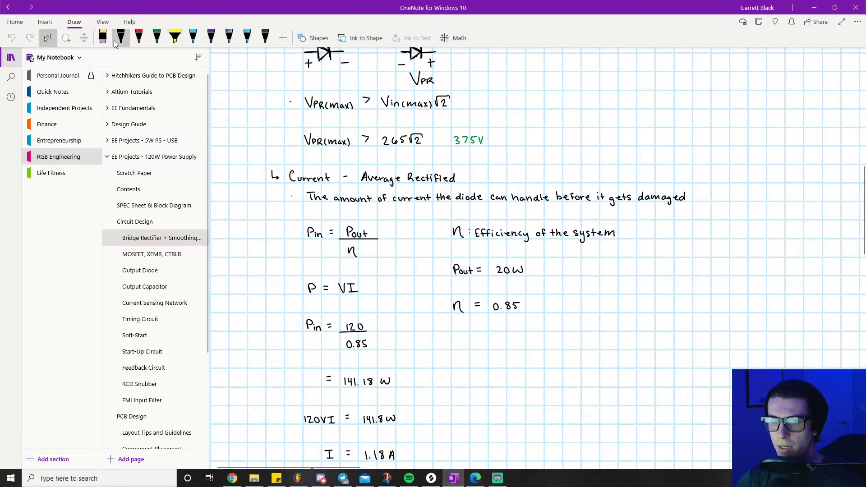
left_click(121, 42)
left_click_drag(494, 267, 494, 274)
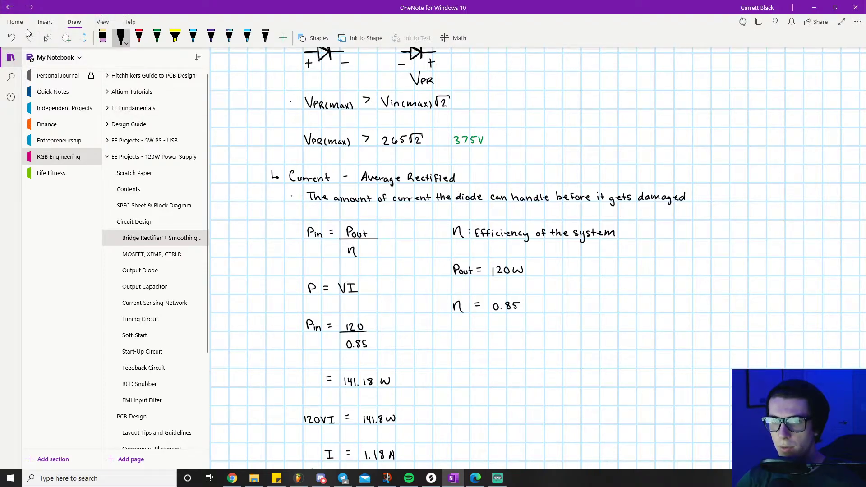
left_click(48, 36)
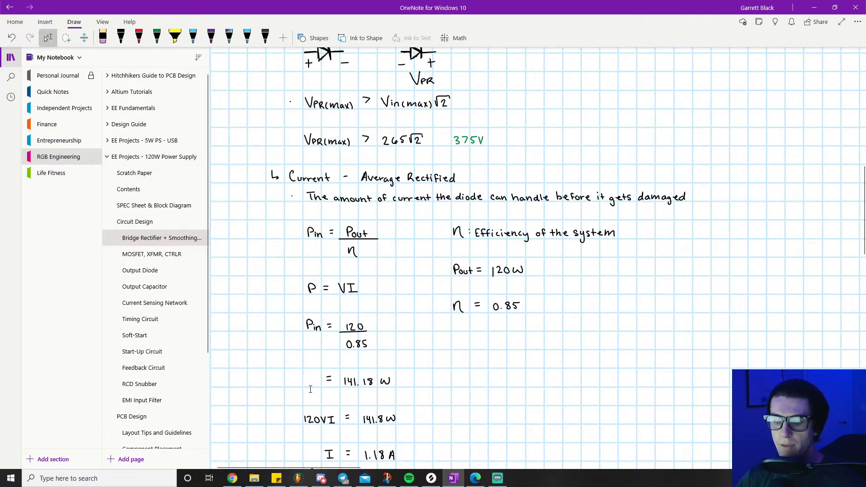
scroll(310, 390, "down", 1)
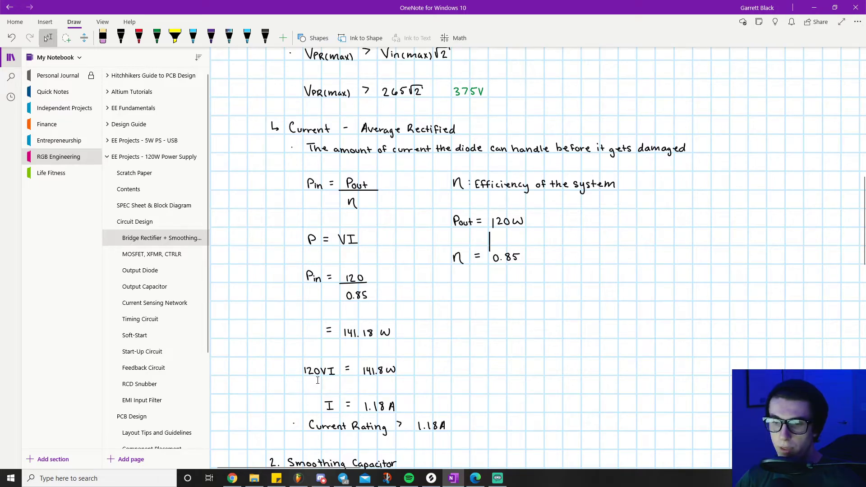
scroll(311, 344, "down", 1)
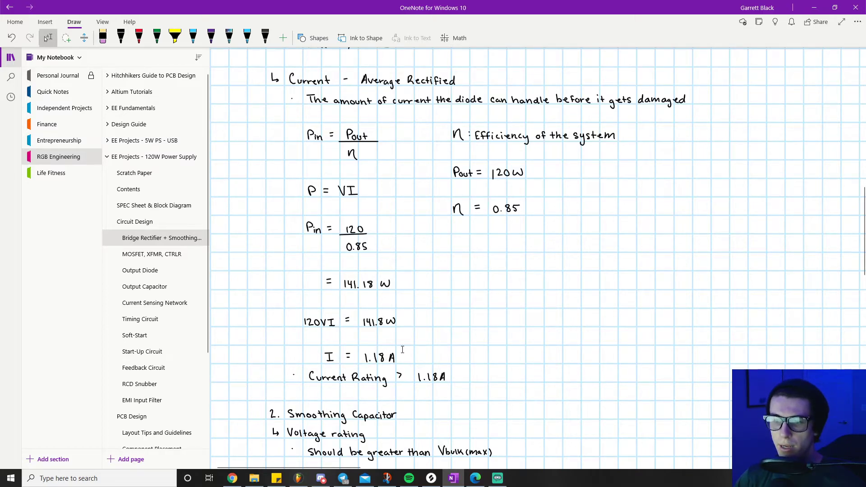
Step: Scroll back up to the full-wave rectifier diagram and the Rectifier Diode(s) peak reverse voltage notes
scroll(403, 350, "down", 1)
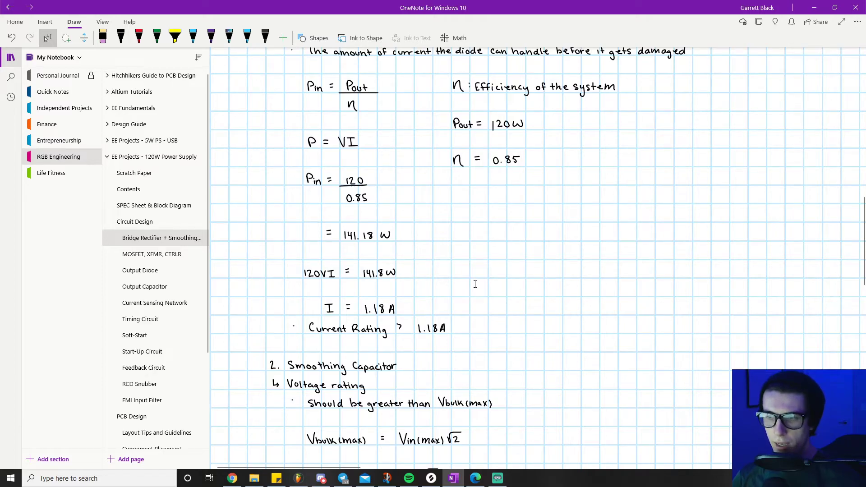
scroll(470, 253, "up", 2)
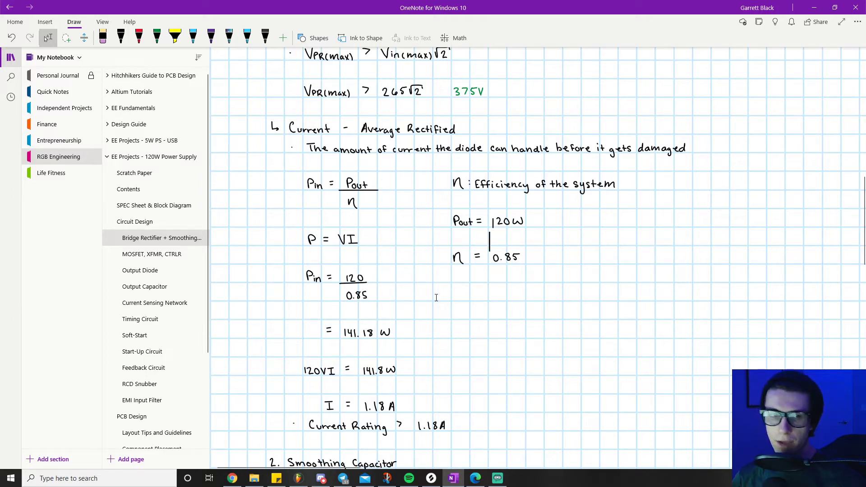
scroll(436, 298, "up", 10)
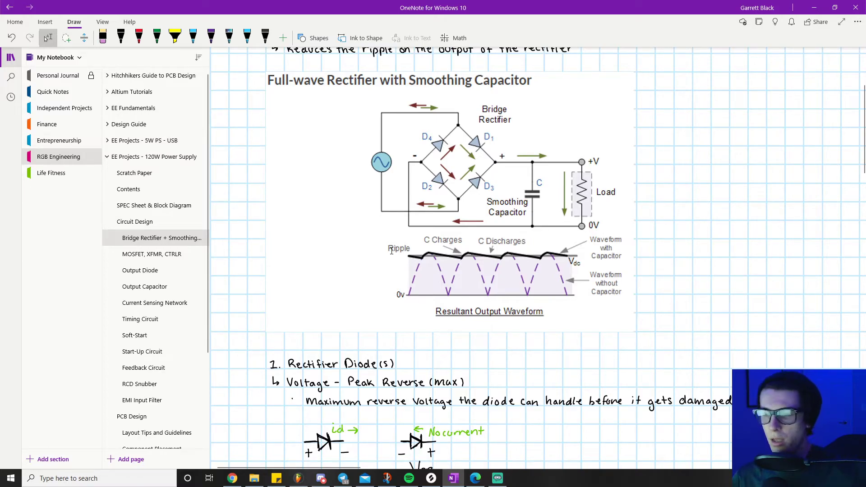
Step: Scroll down to the Smoothing Capacitor notes: Vbulk(max) 375V and capacitance 423.54 µF
scroll(392, 252, "down", 8)
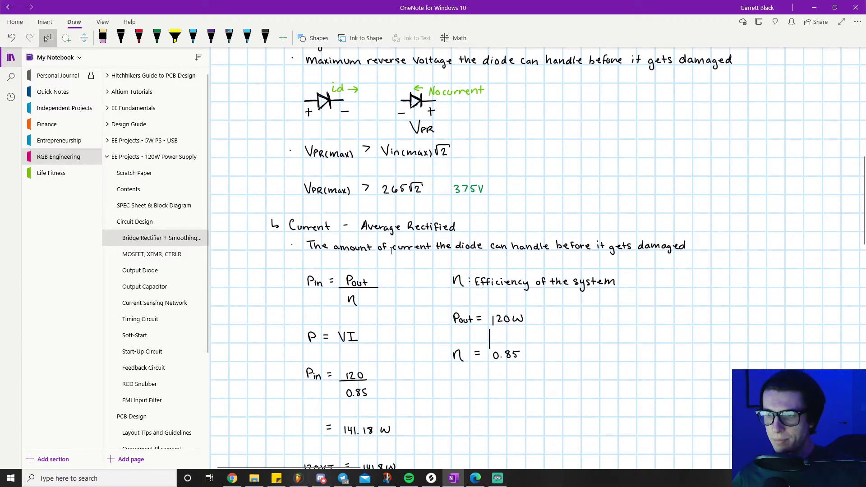
scroll(392, 252, "down", 8)
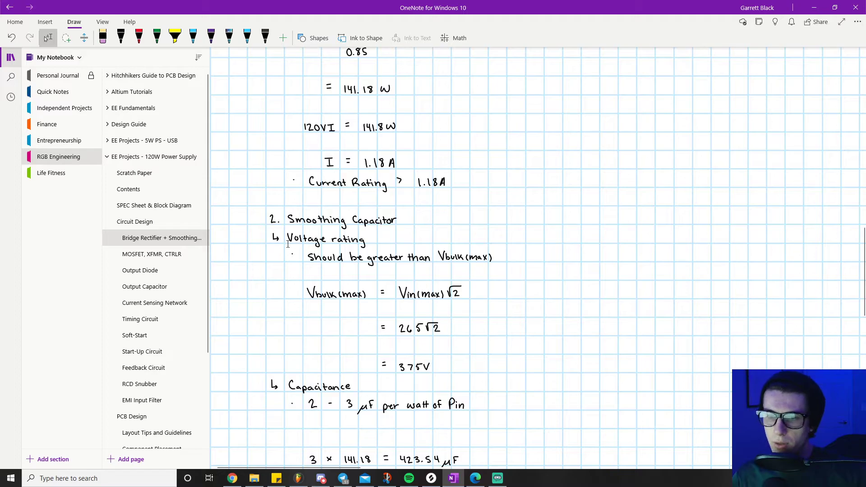
scroll(382, 264, "up", 16)
scroll(382, 264, "up", 3)
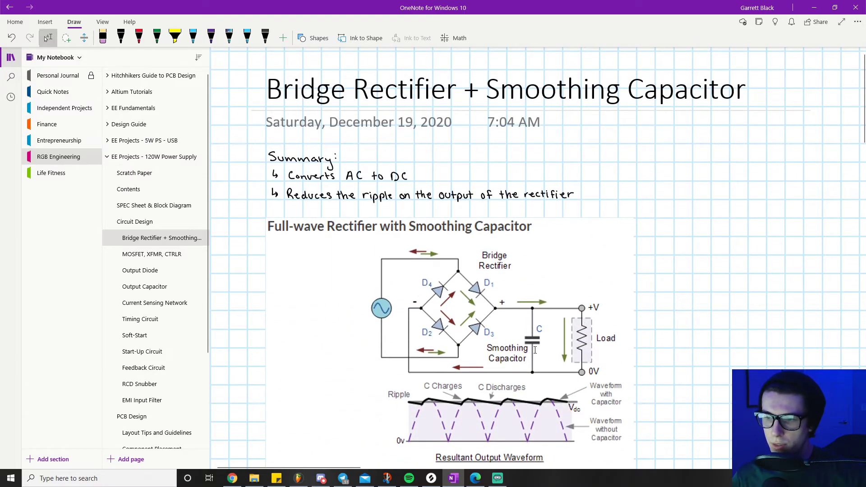
scroll(536, 351, "down", 20)
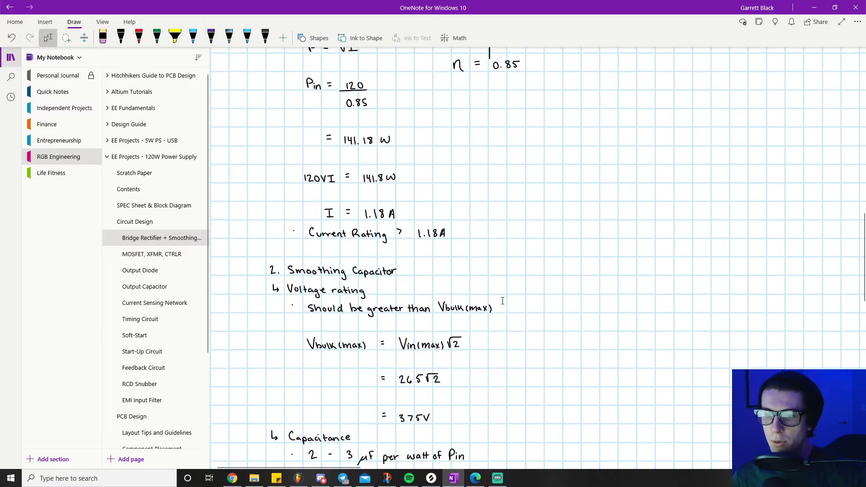
scroll(503, 301, "down", 2)
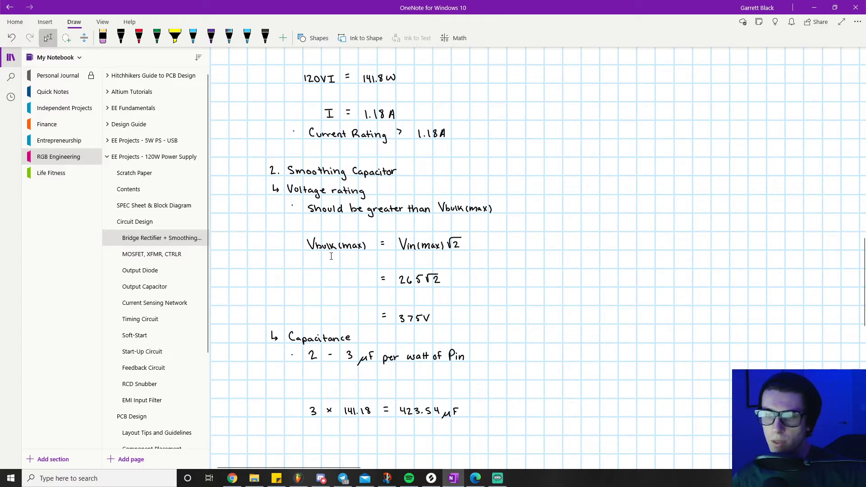
scroll(331, 256, "up", 20)
scroll(545, 280, "down", 1)
scroll(544, 279, "down", 1)
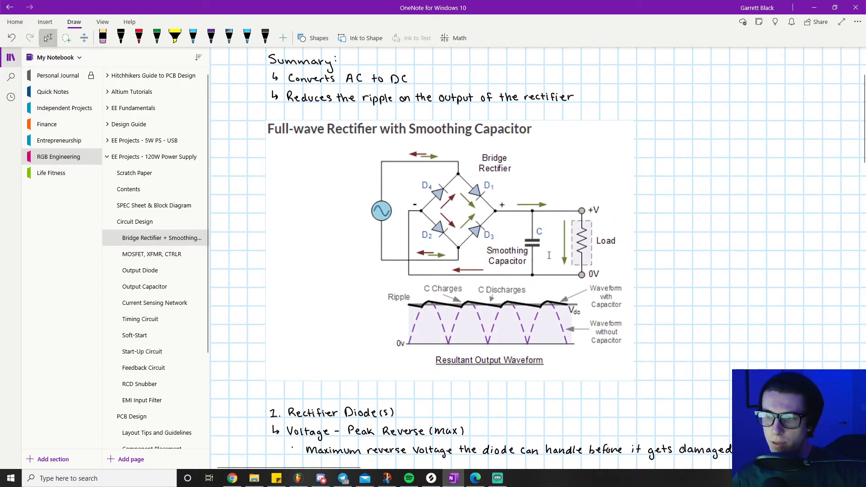
scroll(548, 262, "down", 10)
scroll(521, 291, "down", 3)
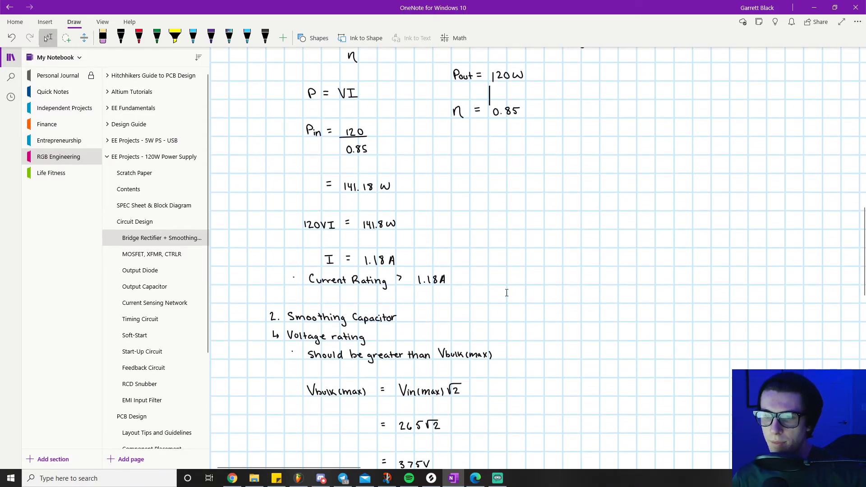
scroll(507, 293, "down", 2)
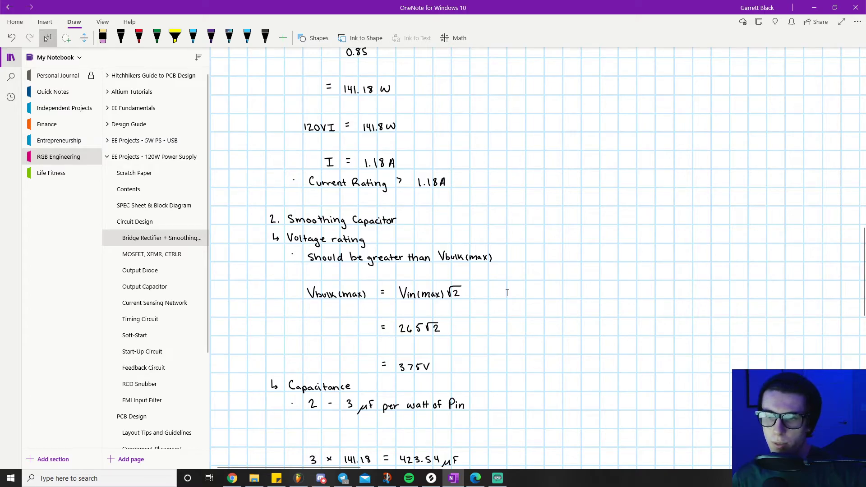
scroll(507, 293, "down", 1)
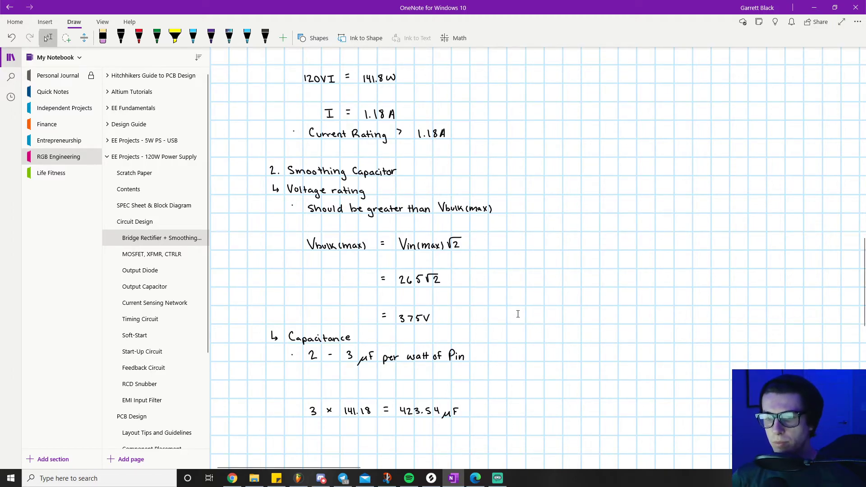
scroll(518, 314, "down", 1)
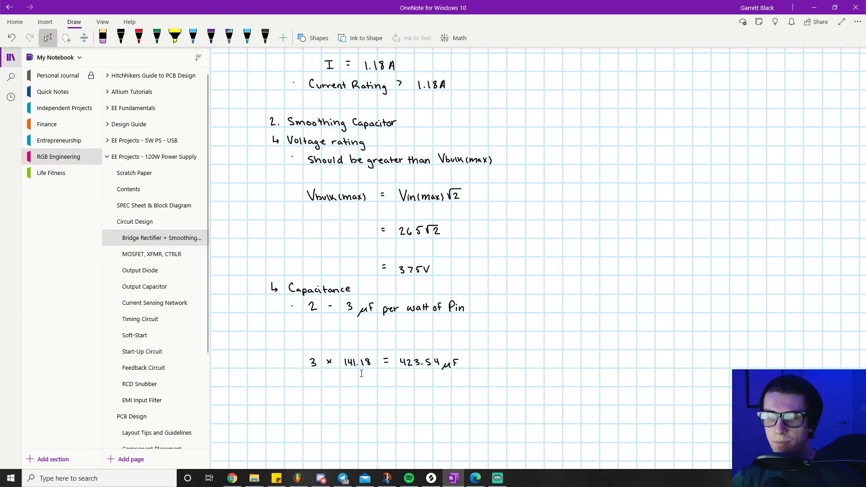
Step: Scroll up from the 423.54 µF capacitance result to the Current - Average Rectified calculations
scroll(361, 373, "up", 3)
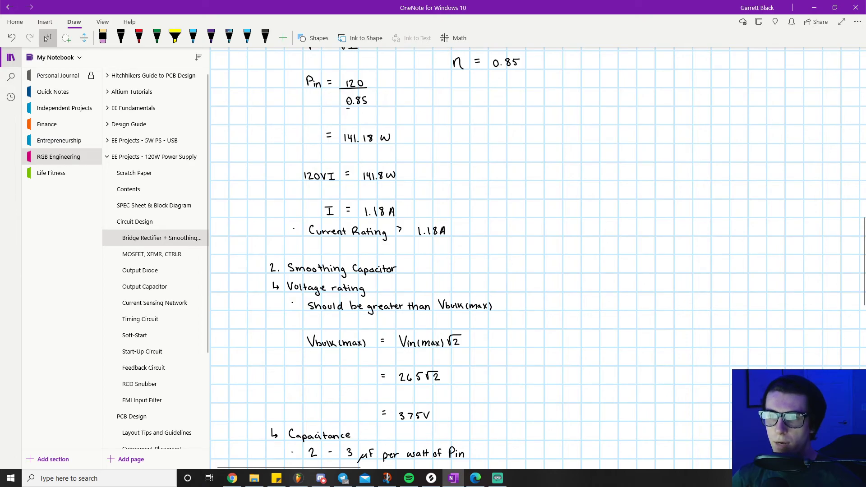
scroll(366, 163, "down", 4)
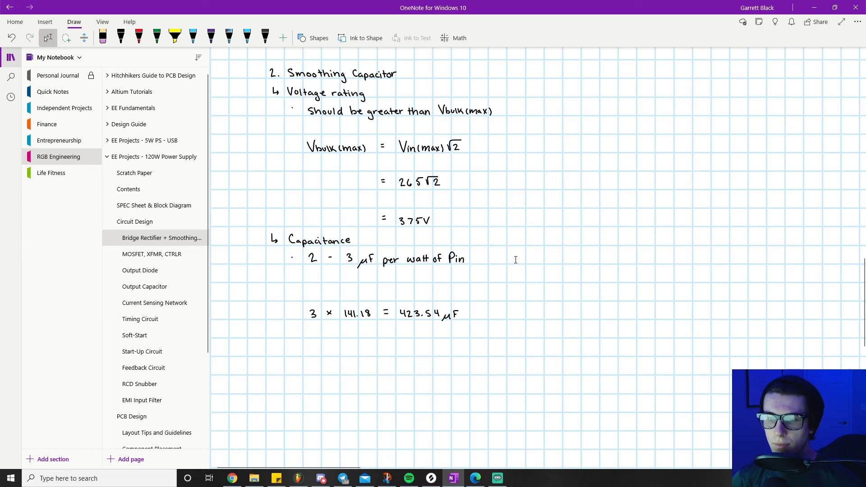
scroll(516, 260, "up", 5)
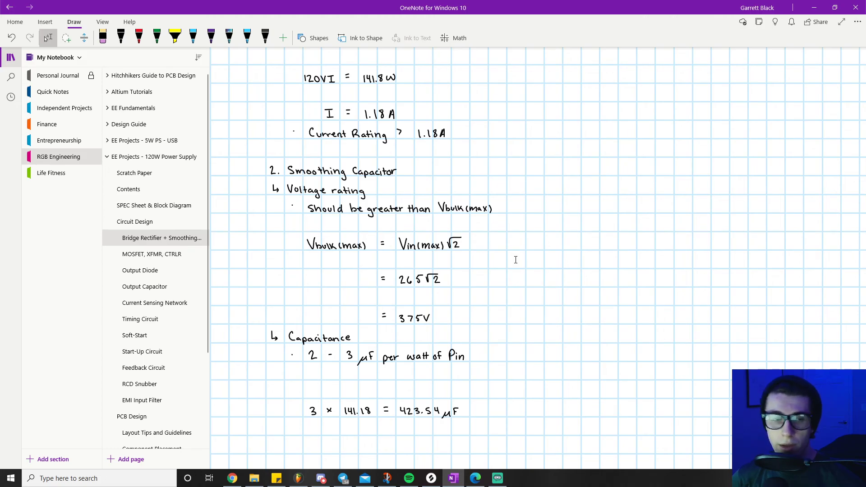
Step: Scroll up to the page title and AC-to-DC ripple summary above the rectifier diagram
scroll(516, 260, "up", 20)
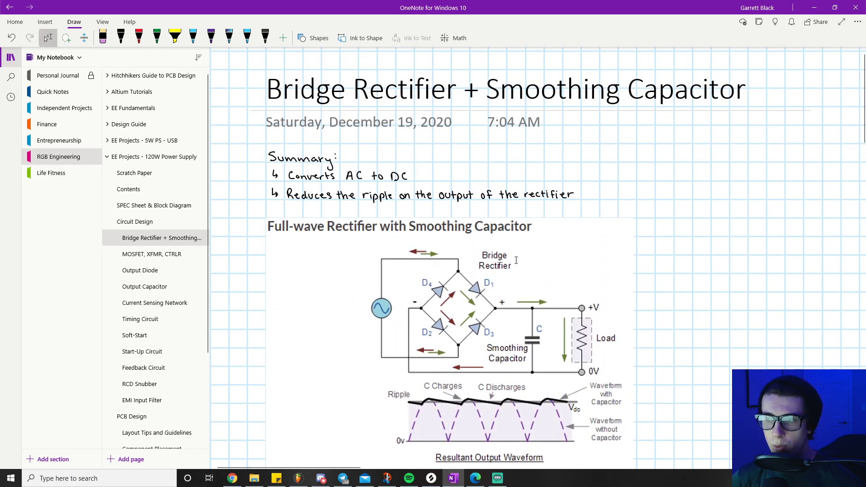
scroll(455, 313, "down", 2)
scroll(452, 313, "up", 2)
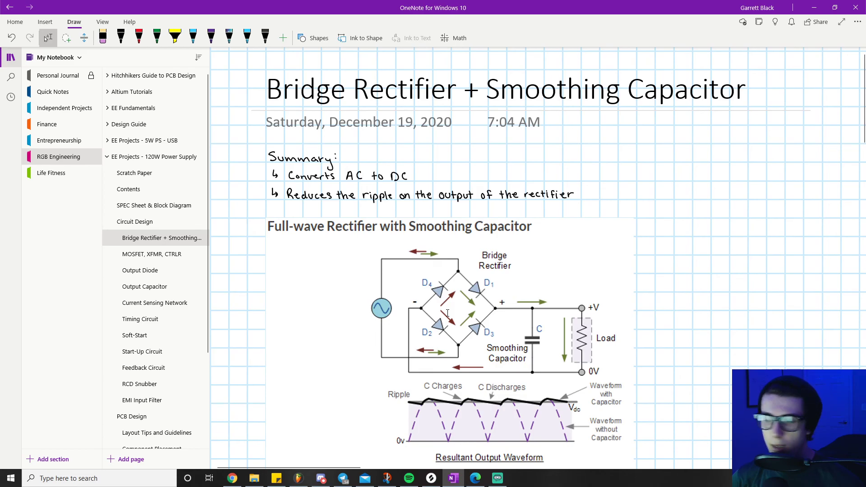